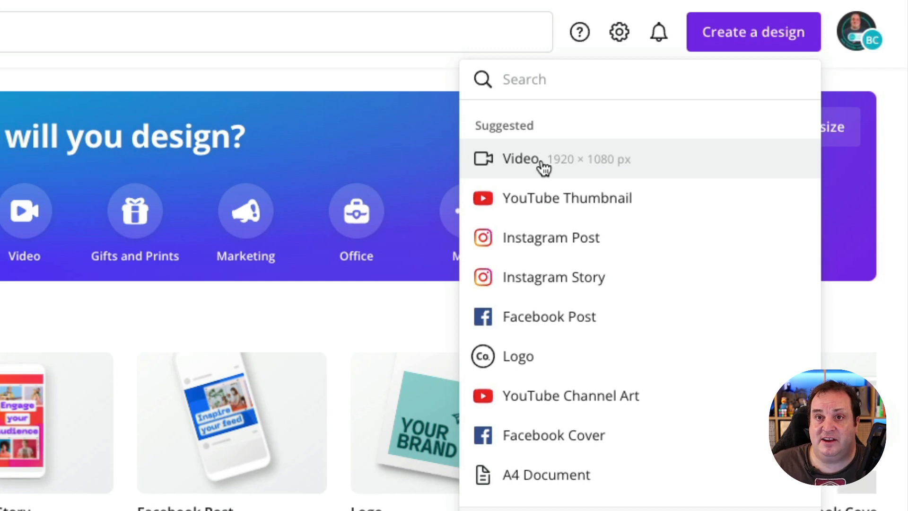
Step: Create a 1920 × 1080 px video design and add two more blank pages to it
left_click(614, 166)
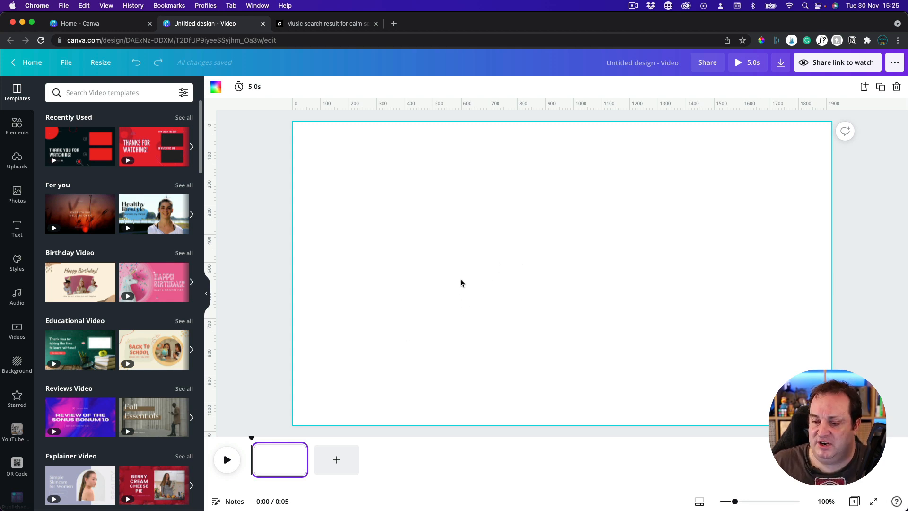
left_click(337, 461)
left_click(410, 463)
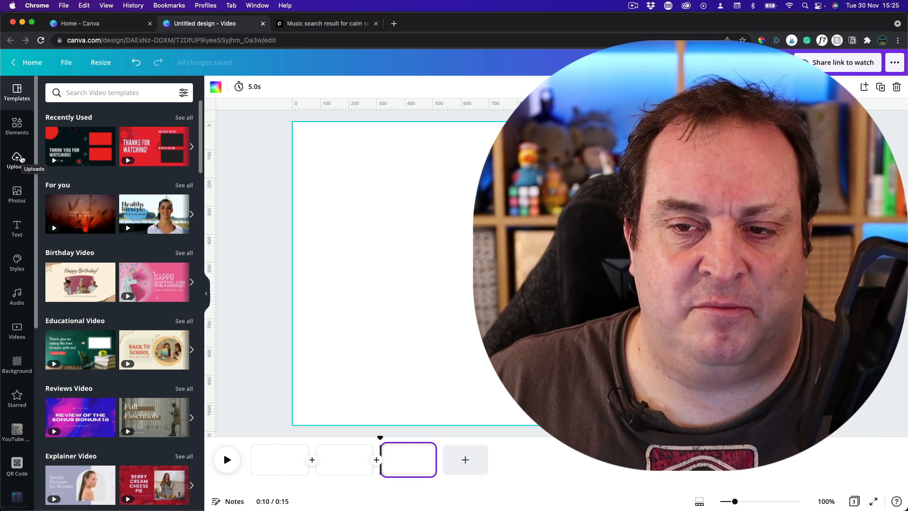
Step: Place the 15.1 s sandy beach clip from the uploaded videos on the first page
left_click(19, 158)
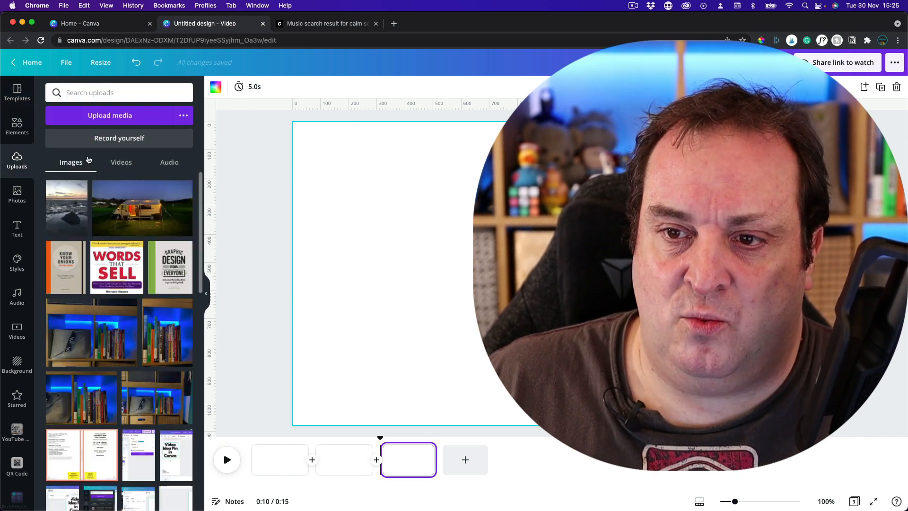
left_click(122, 162)
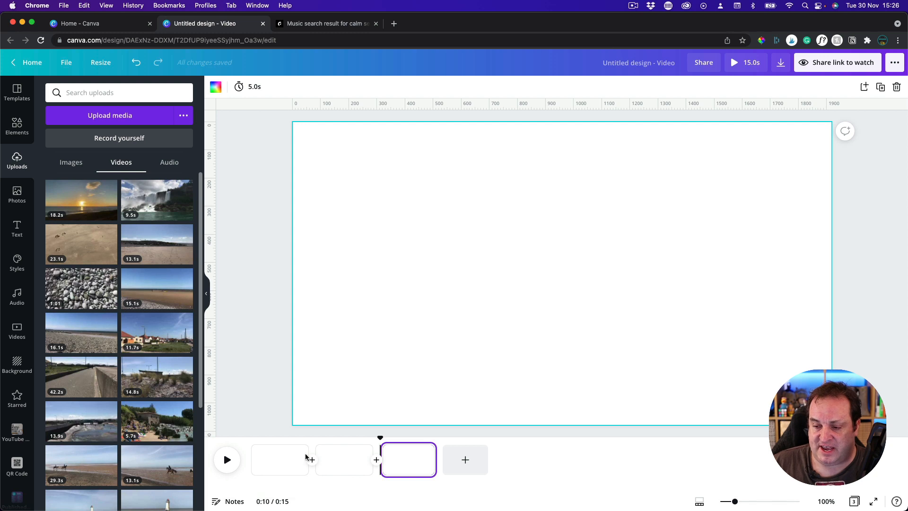
left_click(283, 463)
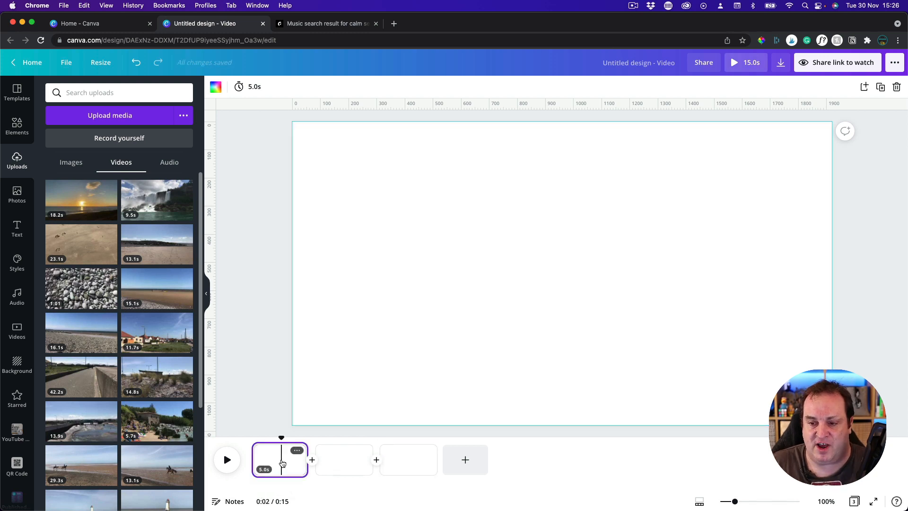
left_click_drag(165, 290, 365, 232)
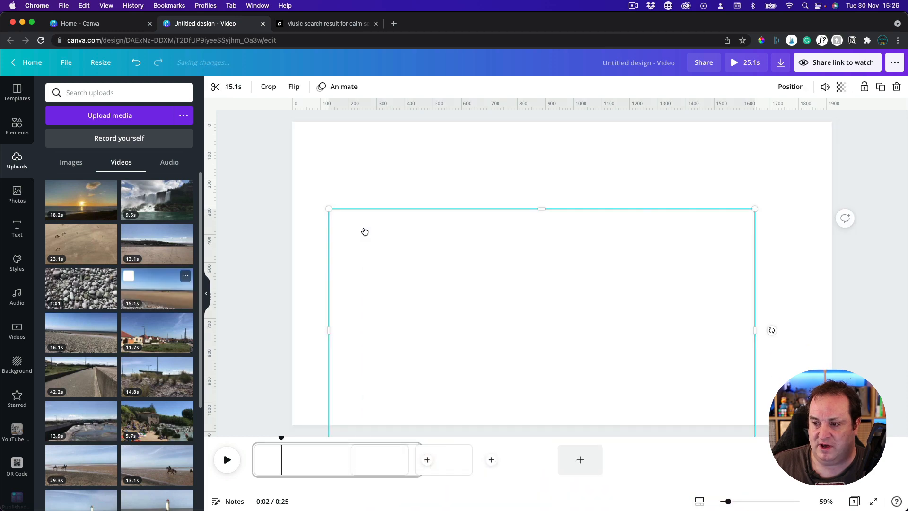
Step: Mute the beach clip and set it as the page's background
left_click(538, 286)
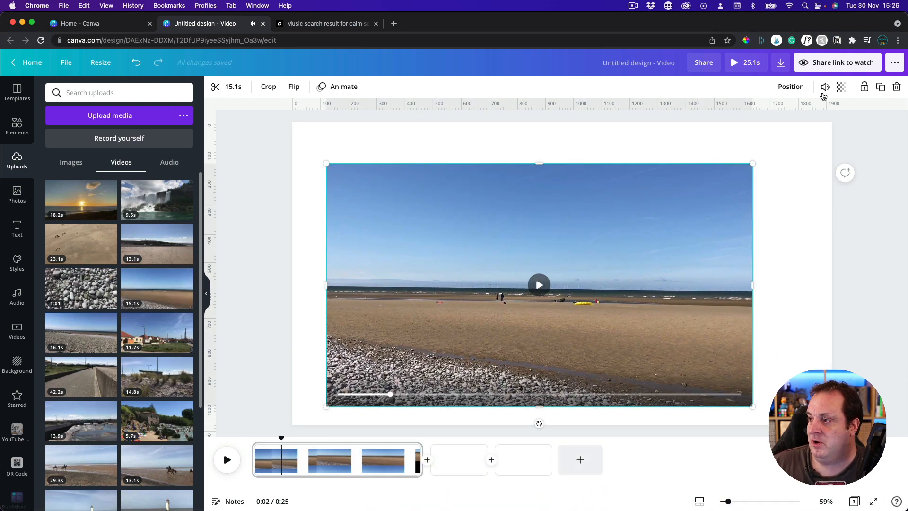
left_click(825, 87)
left_click(679, 116)
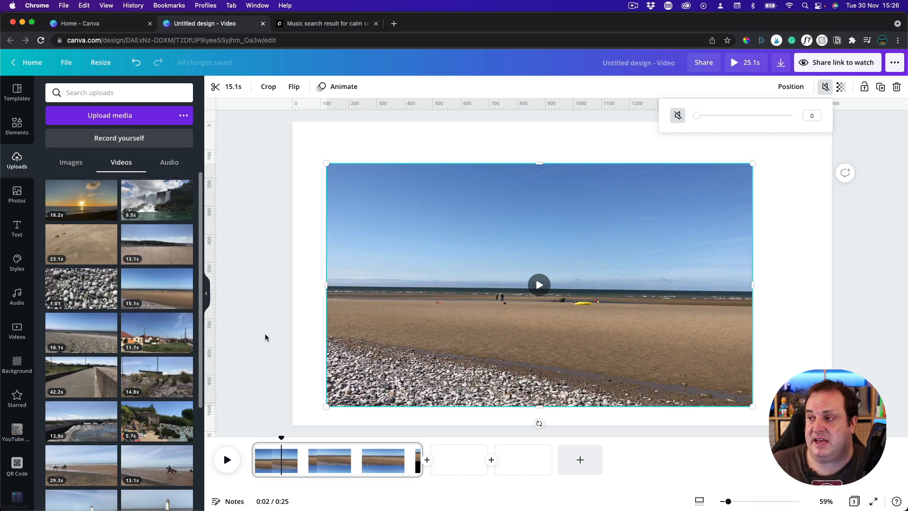
left_click(850, 241)
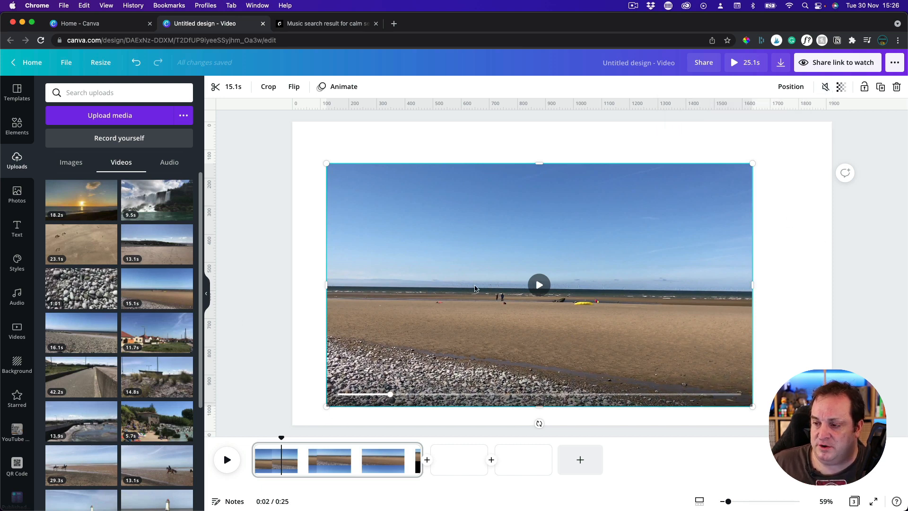
right_click(432, 296)
left_click(473, 493)
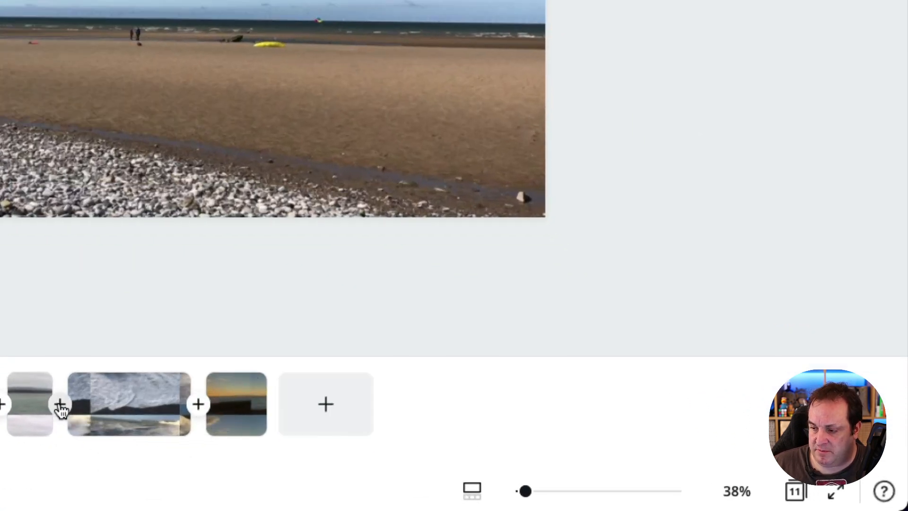
Step: Try moving the final sunset page in the timeline and again in the page grid overview
mouse_move(60, 410)
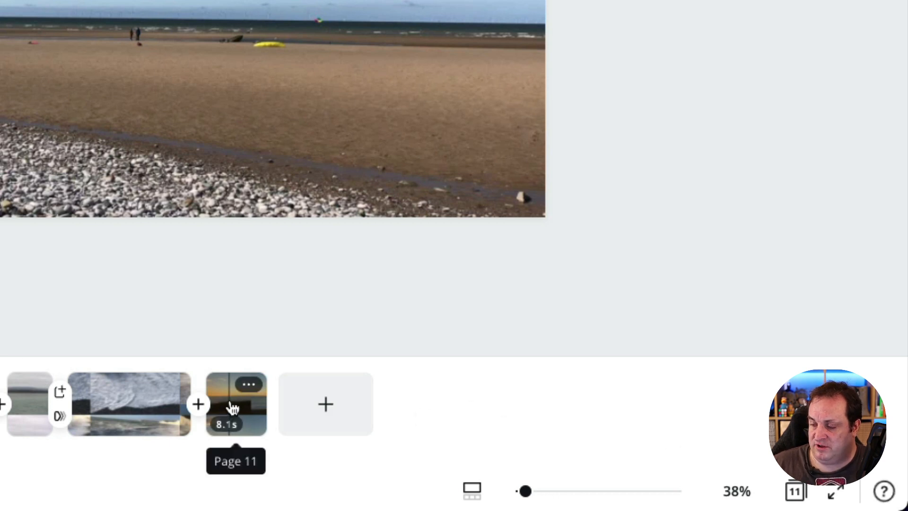
left_click_drag(229, 405, 291, 425)
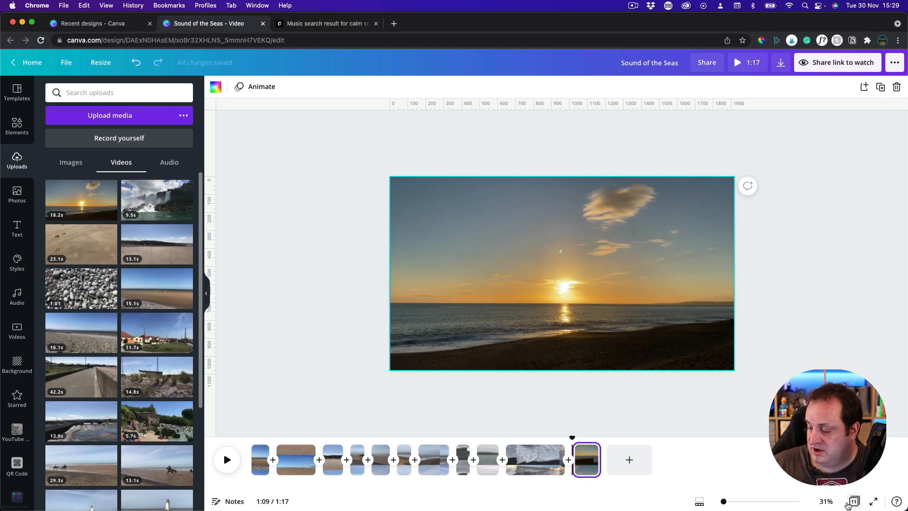
left_click(854, 502)
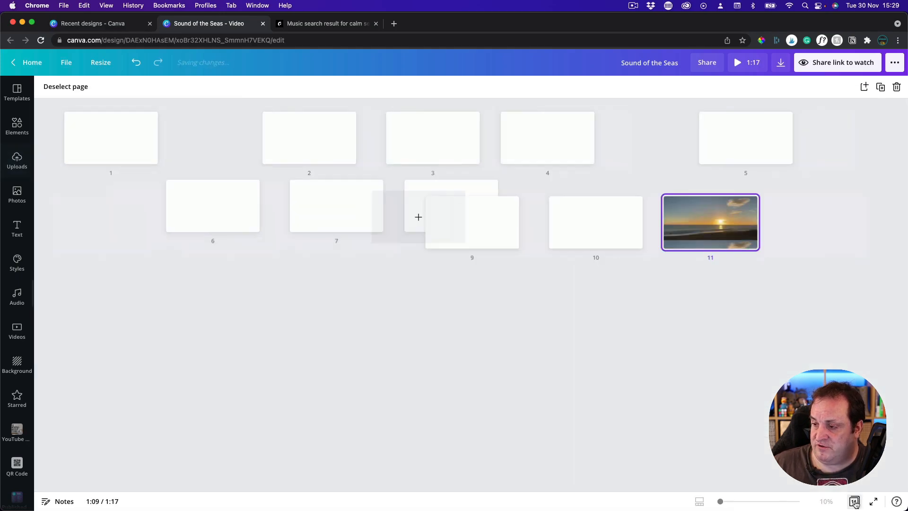
left_click_drag(302, 217, 281, 215)
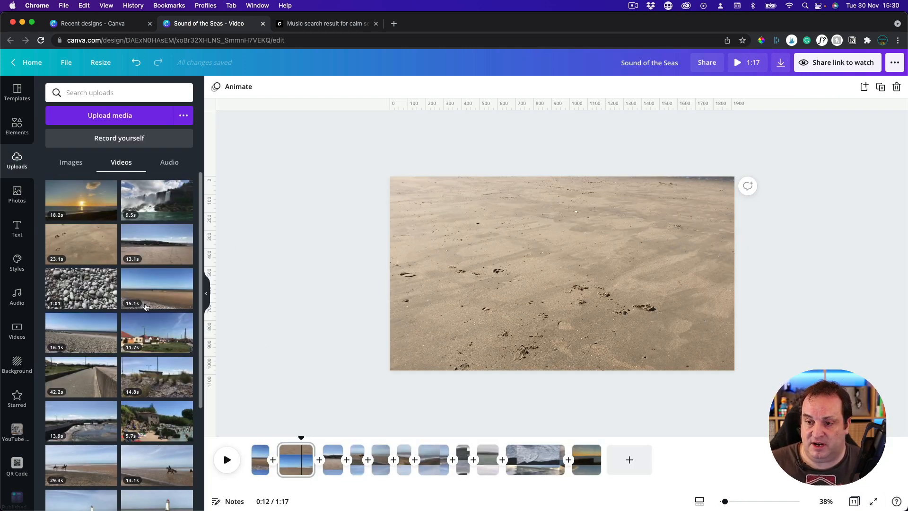
Step: Try moving page 2 in the page grid overview, and return to editing page 1
mouse_move(305, 455)
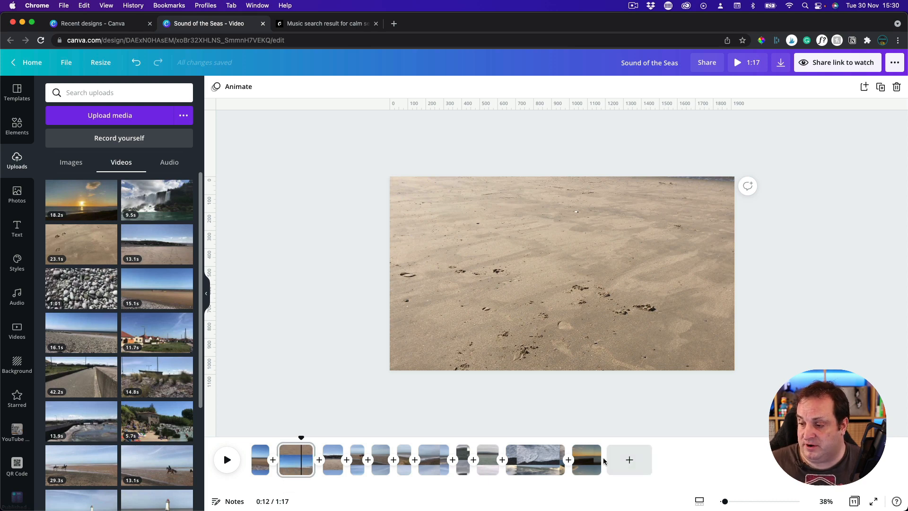
mouse_move(534, 461)
left_mouse_down()
mouse_move(487, 439)
mouse_move(452, 448)
mouse_move(534, 456)
left_mouse_up()
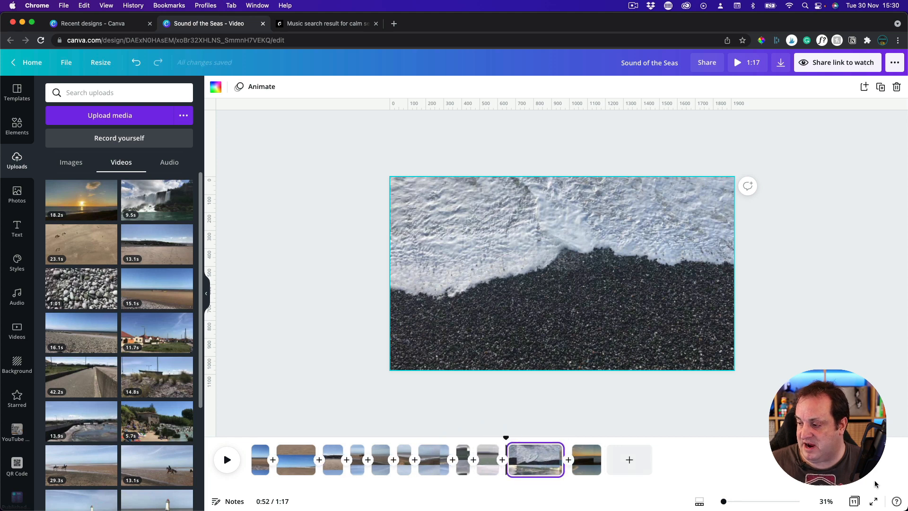
left_click(854, 502)
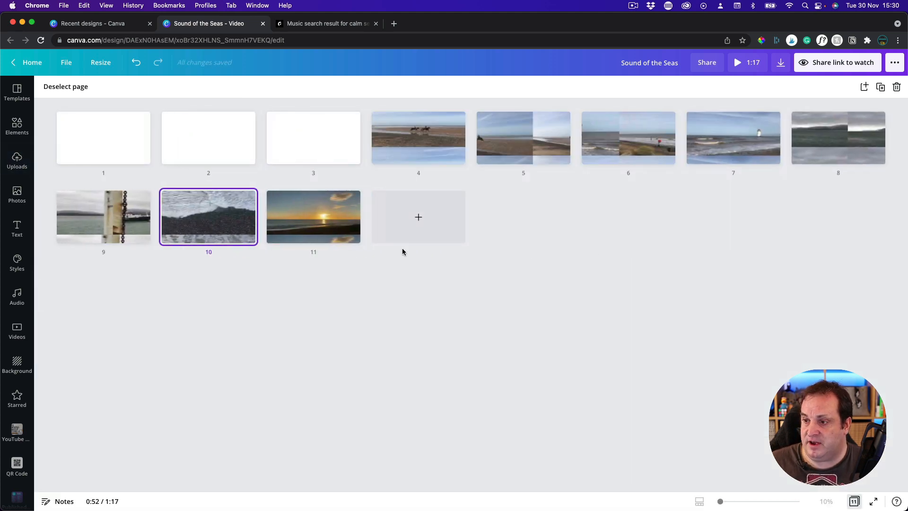
mouse_move(206, 139)
left_mouse_down()
mouse_move(242, 155)
mouse_move(360, 141)
mouse_move(205, 151)
mouse_move(202, 122)
left_mouse_up()
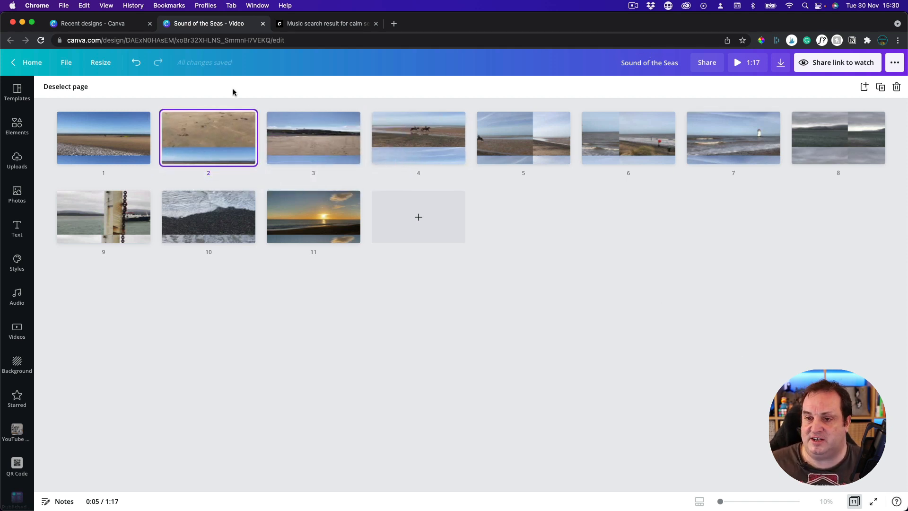
double_click(92, 150)
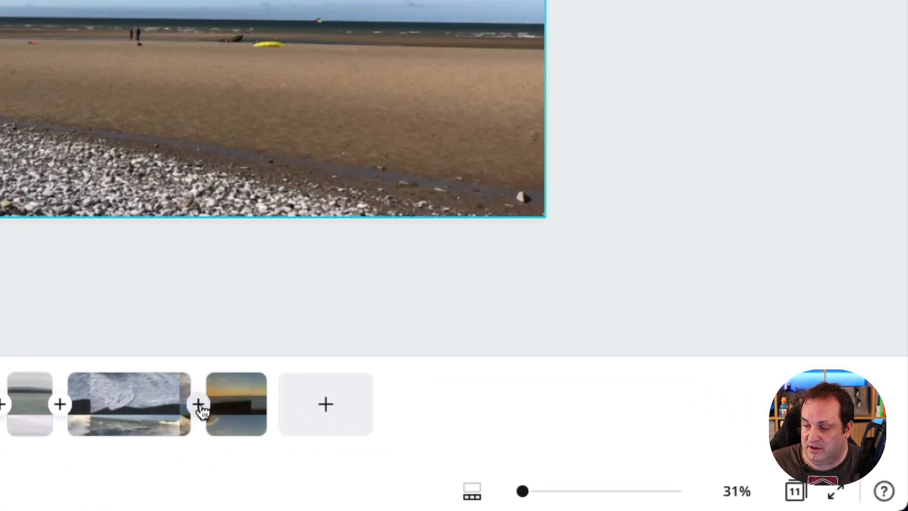
Step: Examine the insertion point before the last page and the footprints clip on page 2, and return to the start of the video
mouse_move(201, 405)
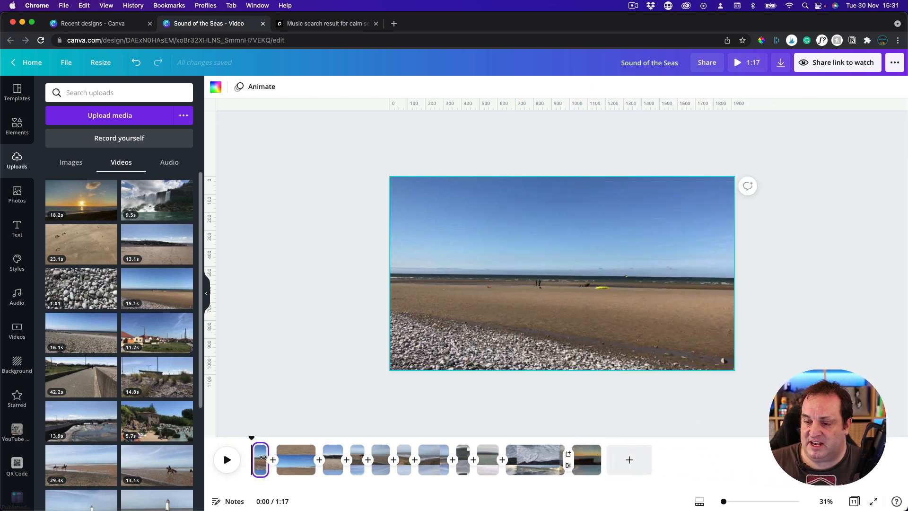
left_click(294, 458)
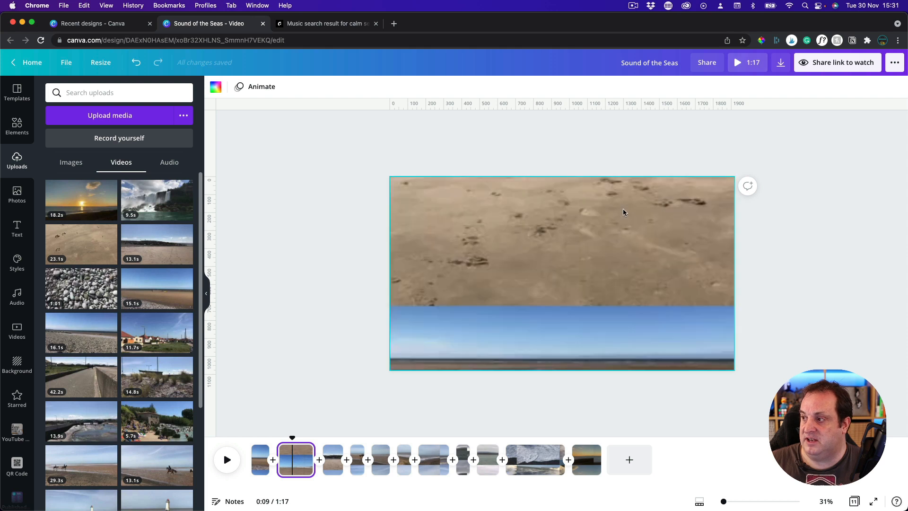
left_click(605, 233)
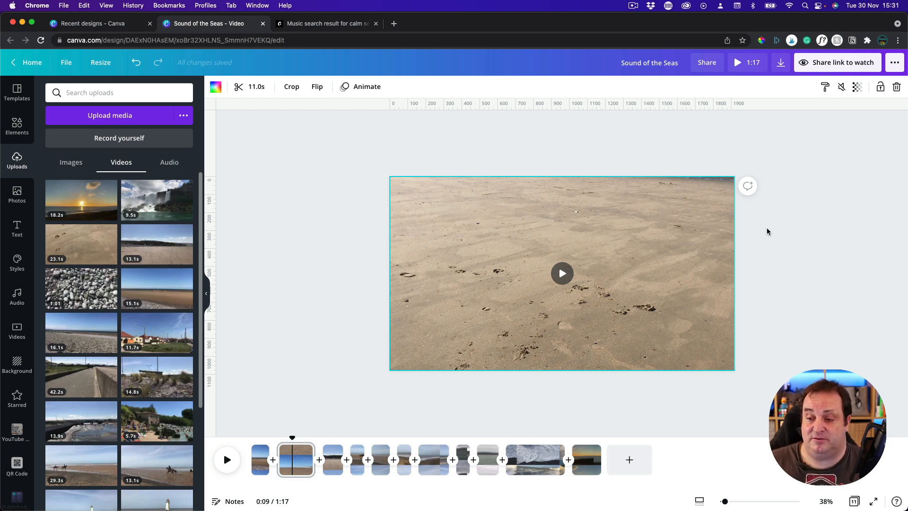
left_click(250, 442)
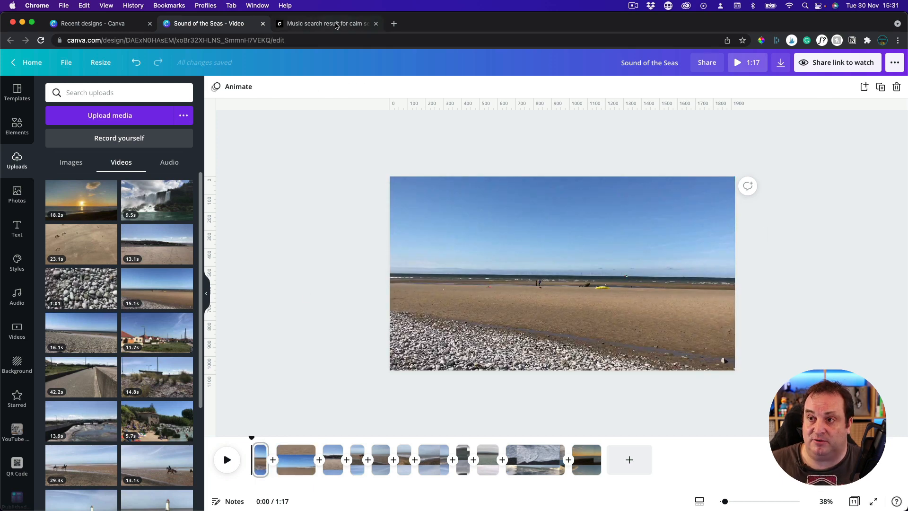
Step: Switch to Epidemic Sound and open the search for sound effects
left_click(336, 26)
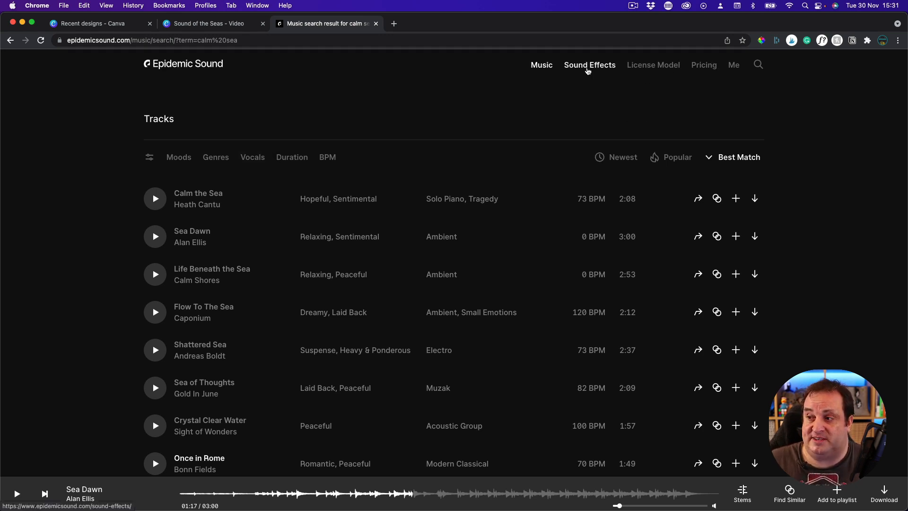
left_click(588, 71)
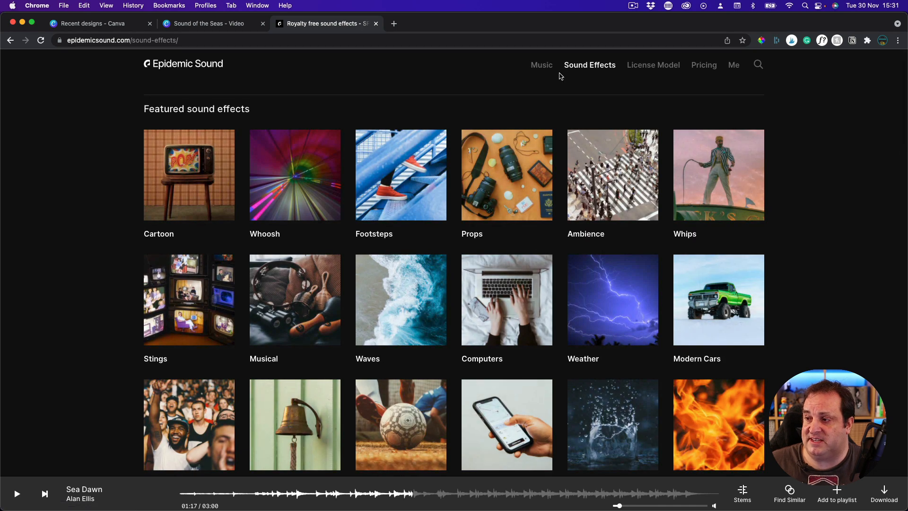
left_click(759, 65)
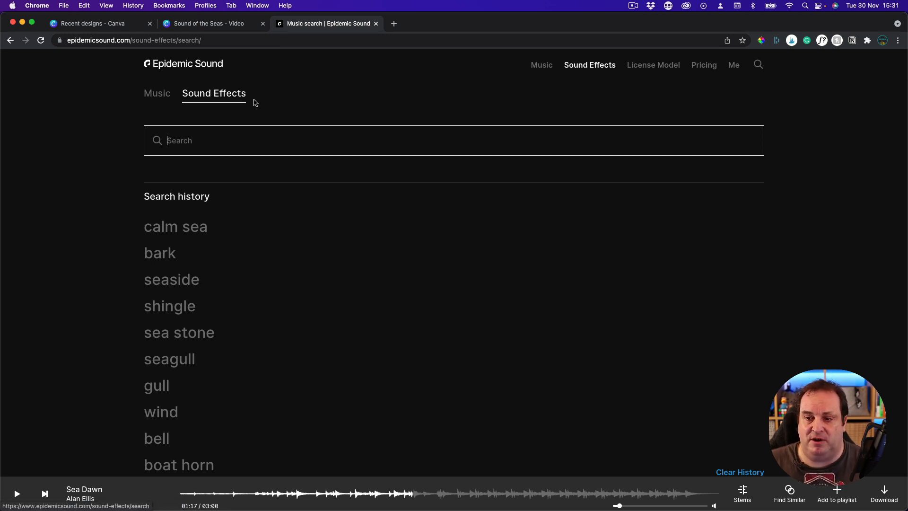
Step: Return to the Sound of the Seas design in Canva and look through the uploaded audio files
left_click(211, 26)
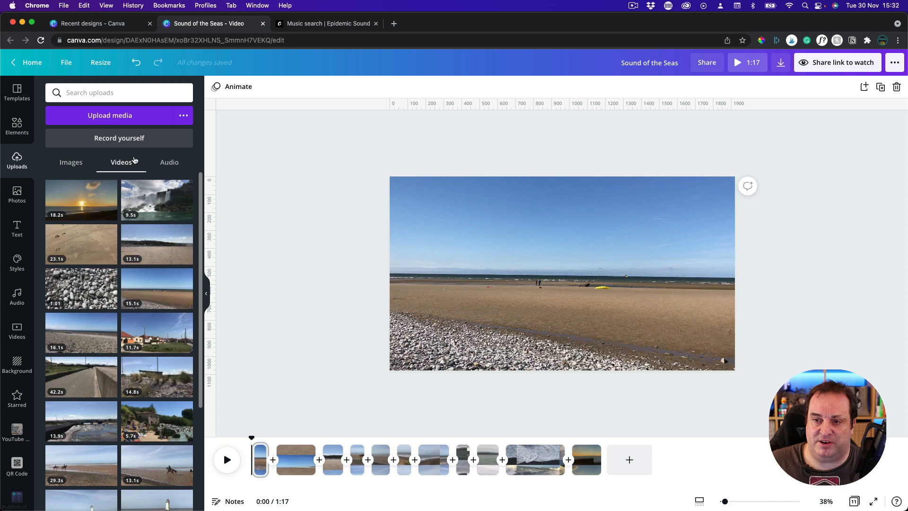
left_click(169, 162)
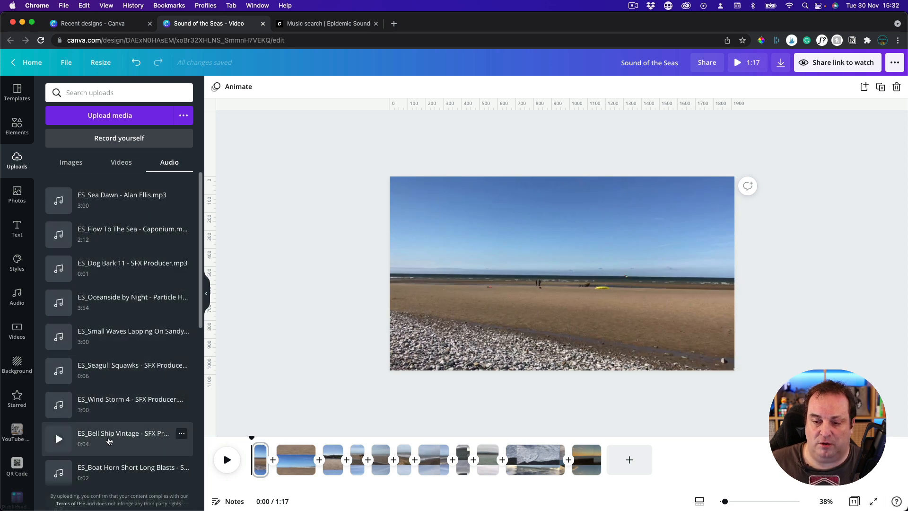
scroll(109, 441, "down", 5)
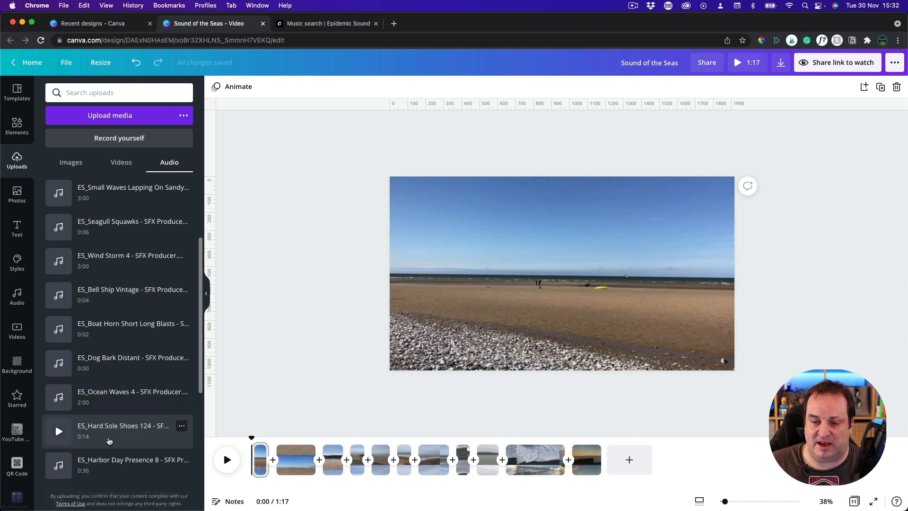
scroll(109, 440, "down", 2)
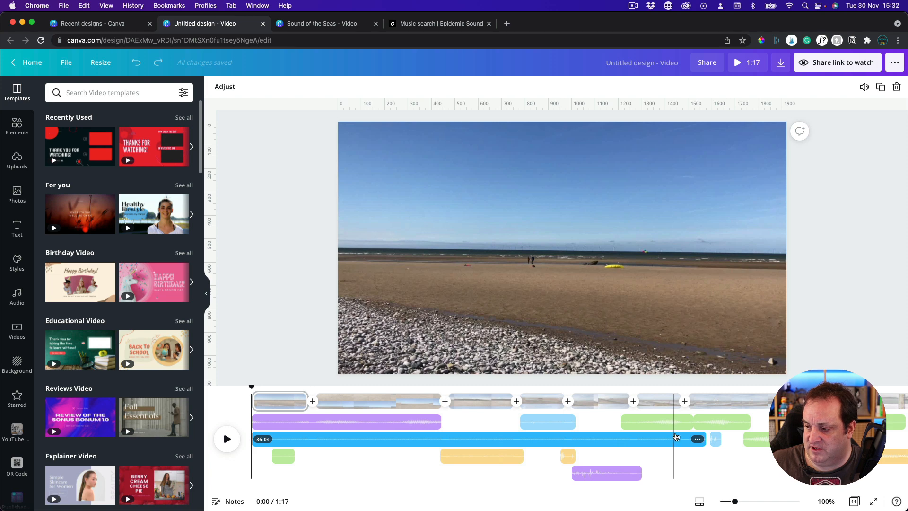
Step: Step through the untitled video's clips from the first beach to the final sunset, examining the sound effects layered beneath each one
left_click(629, 441)
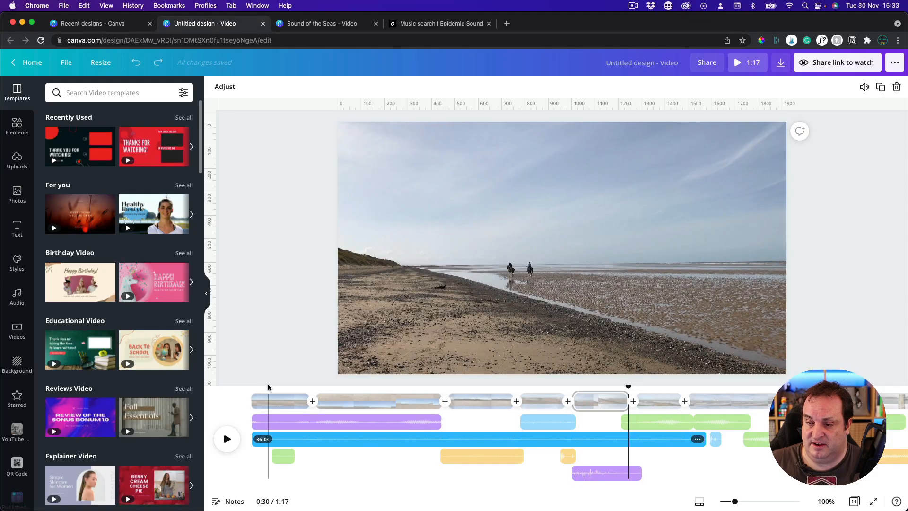
left_click(270, 399)
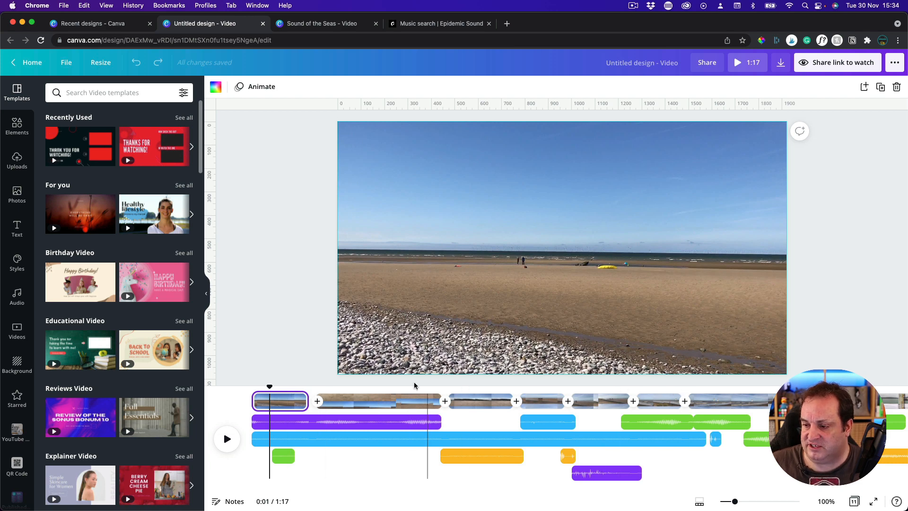
left_click(658, 386)
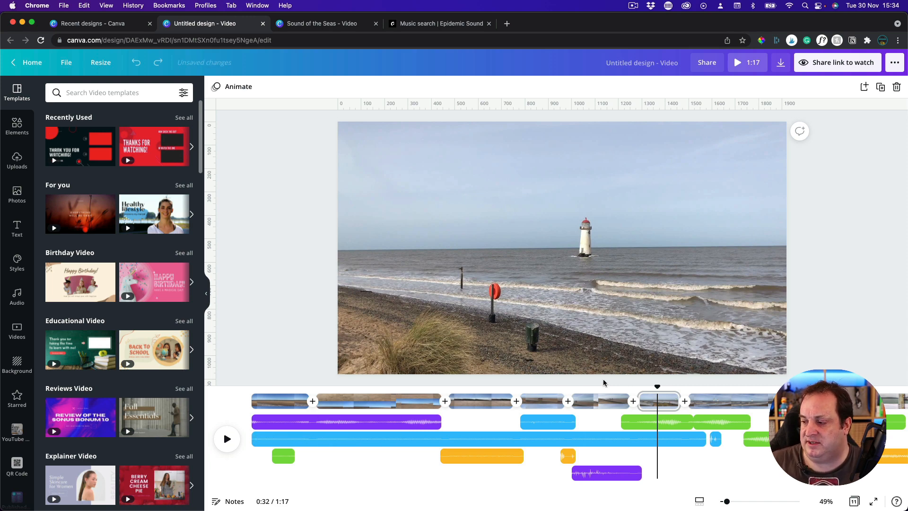
left_click(726, 388)
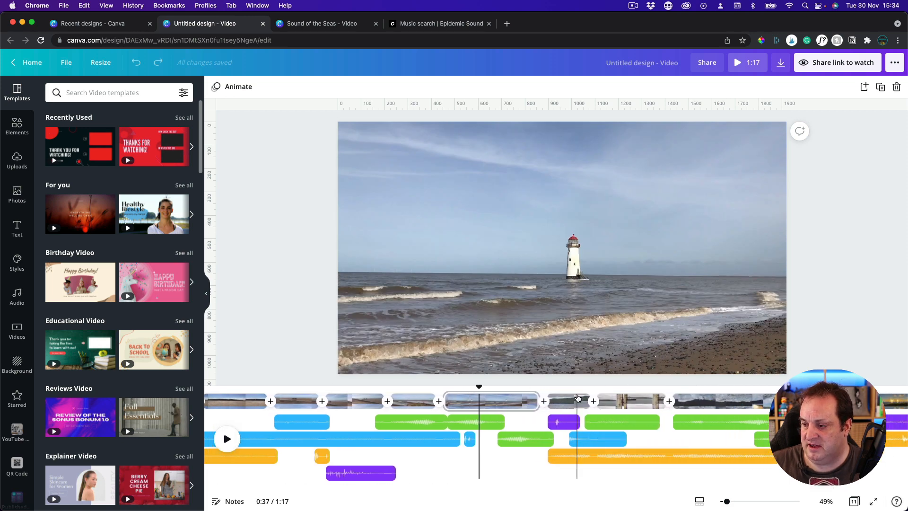
left_click(577, 389)
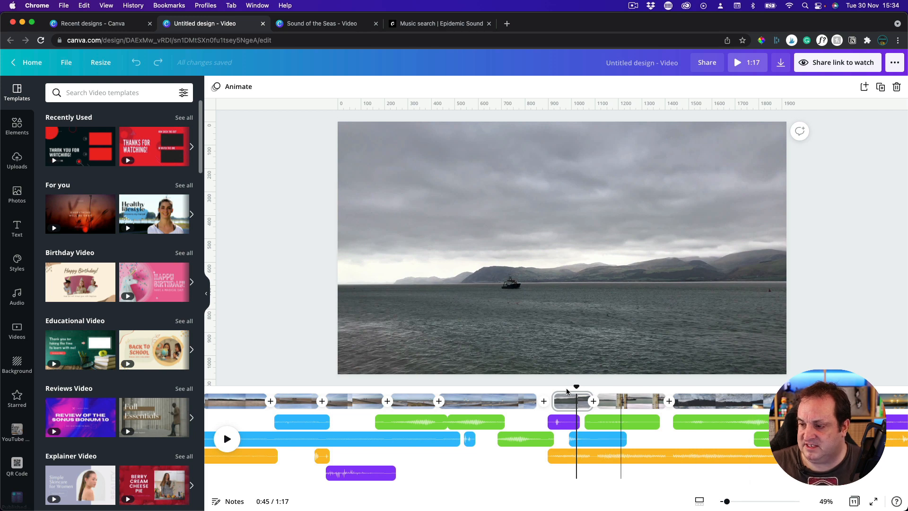
left_click(635, 387)
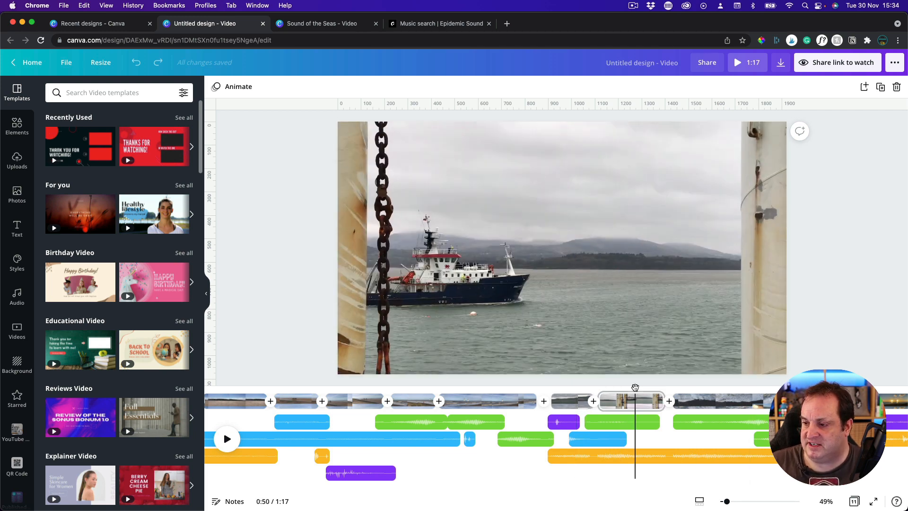
left_click(711, 390)
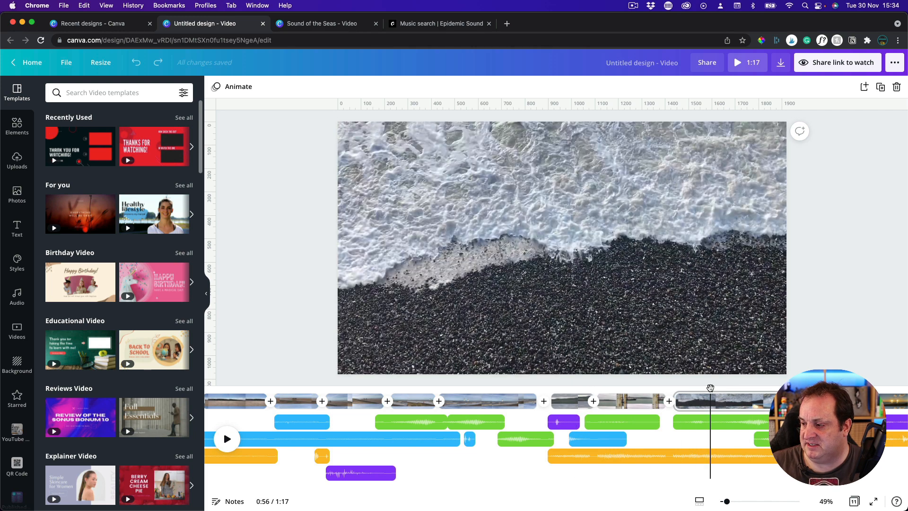
scroll(711, 389, "right", 5)
left_click(701, 388)
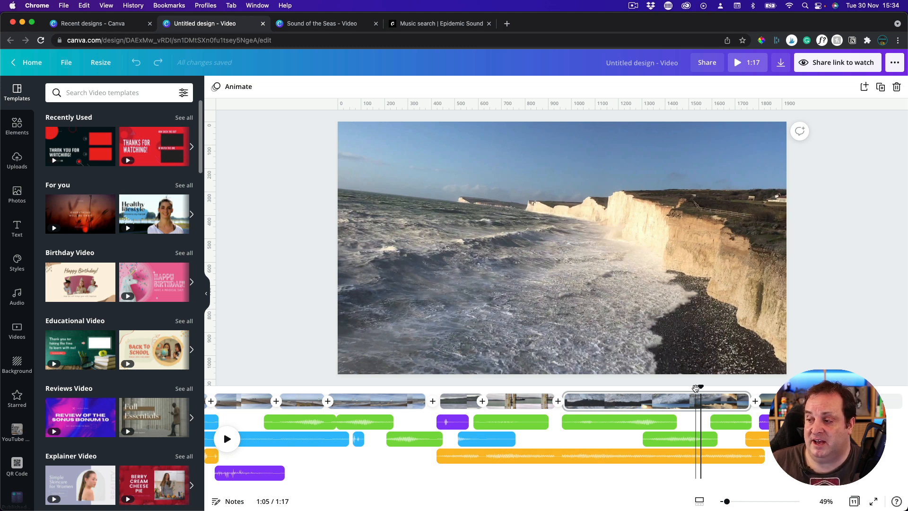
left_click(775, 388)
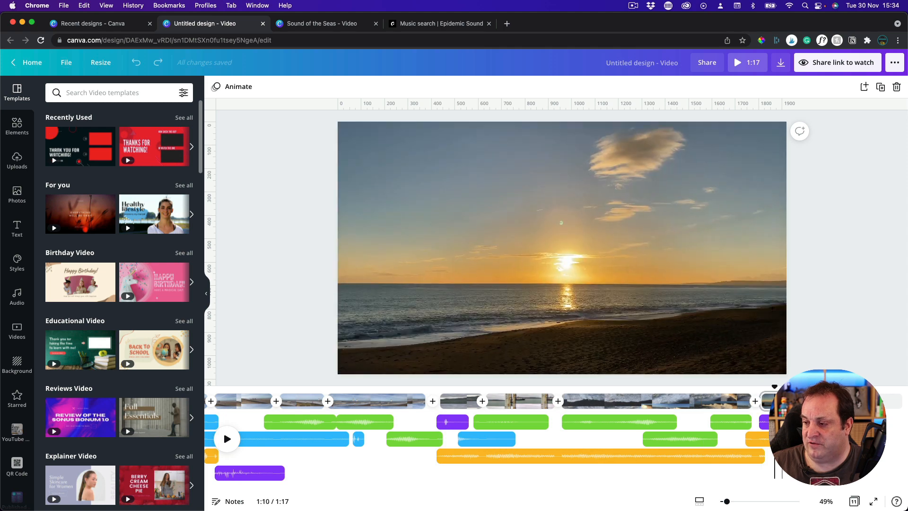